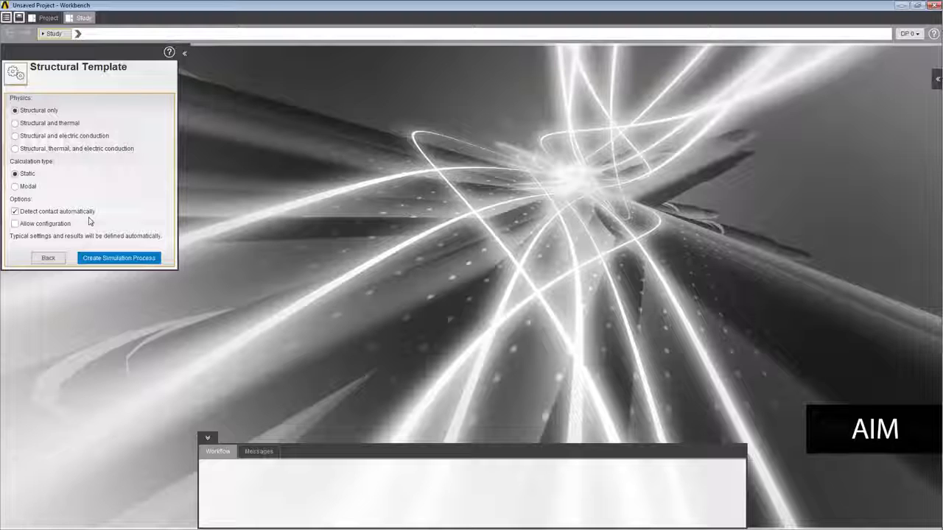
Create a static structural-only simulation process with automatic contact detection, using crank_assy.x_t as the geometry.
{"action": "left_click", "coordinate": [113, 258]}
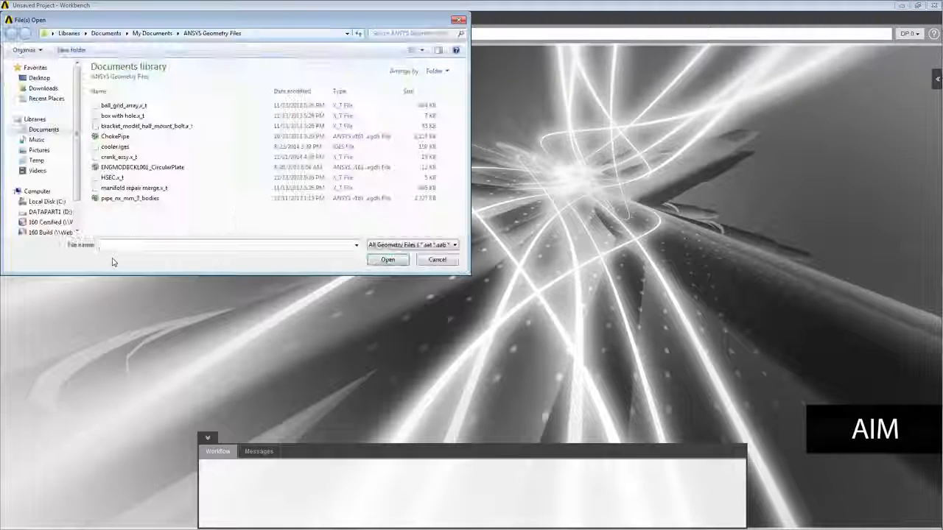
{"action": "left_click", "coordinate": [121, 158]}
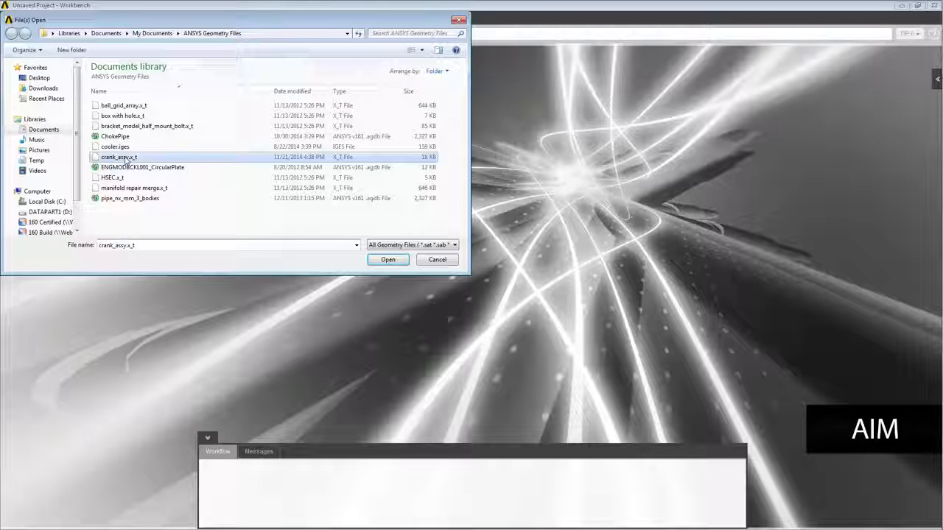
{"action": "left_click", "coordinate": [387, 260]}
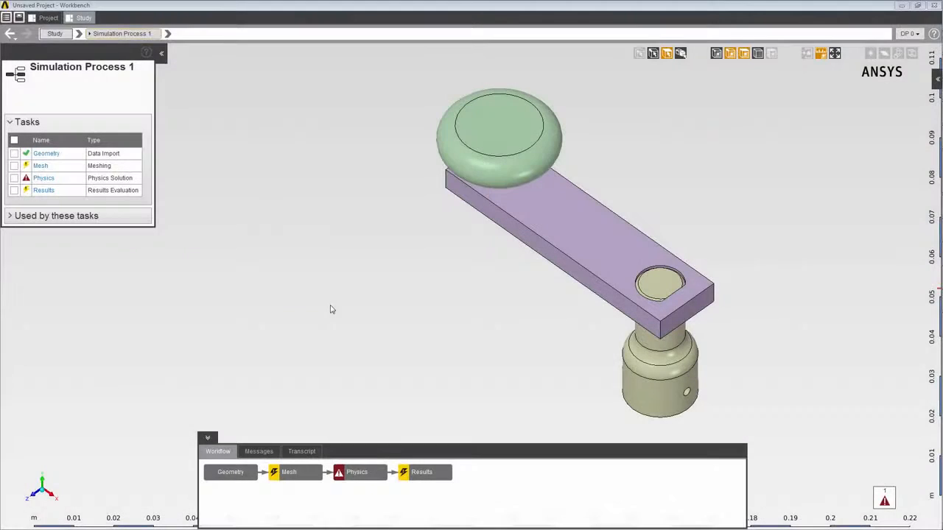
Open Contact 1 under the physics interface conditions and examine its location faces and contact behavior type.
{"action": "left_click", "coordinate": [357, 476]}
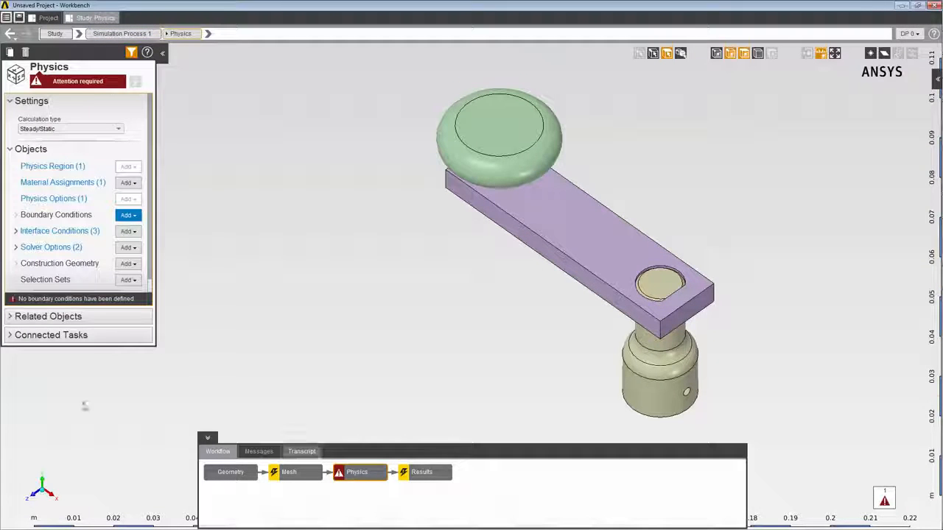
{"action": "left_click", "coordinate": [15, 231]}
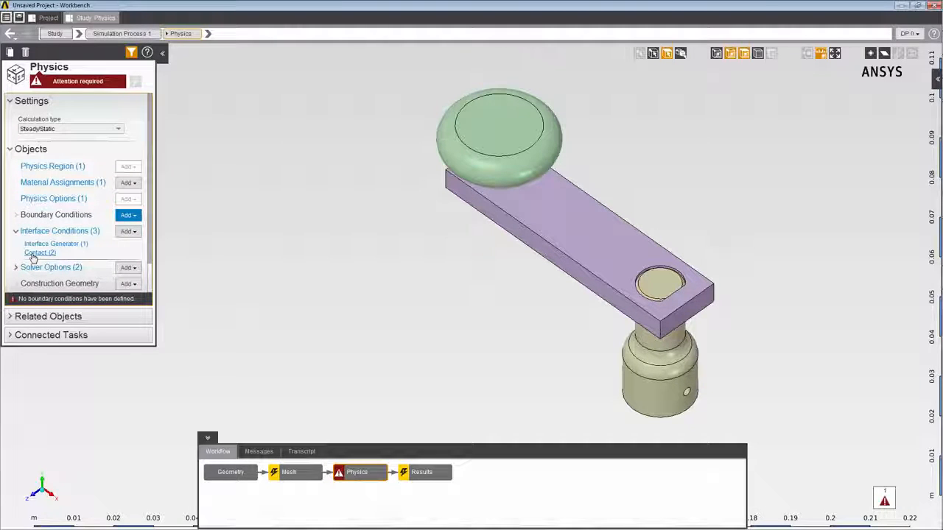
{"action": "left_click", "coordinate": [33, 254]}
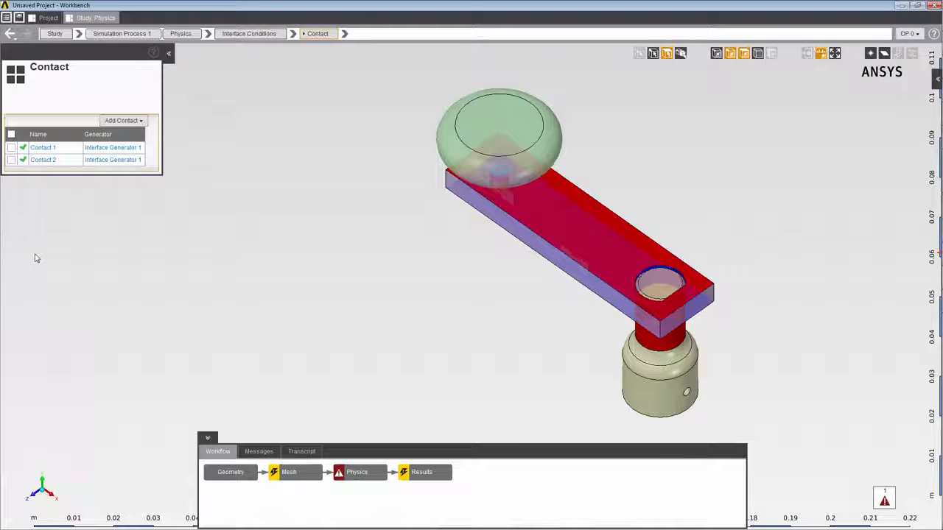
{"action": "left_click", "coordinate": [44, 149]}
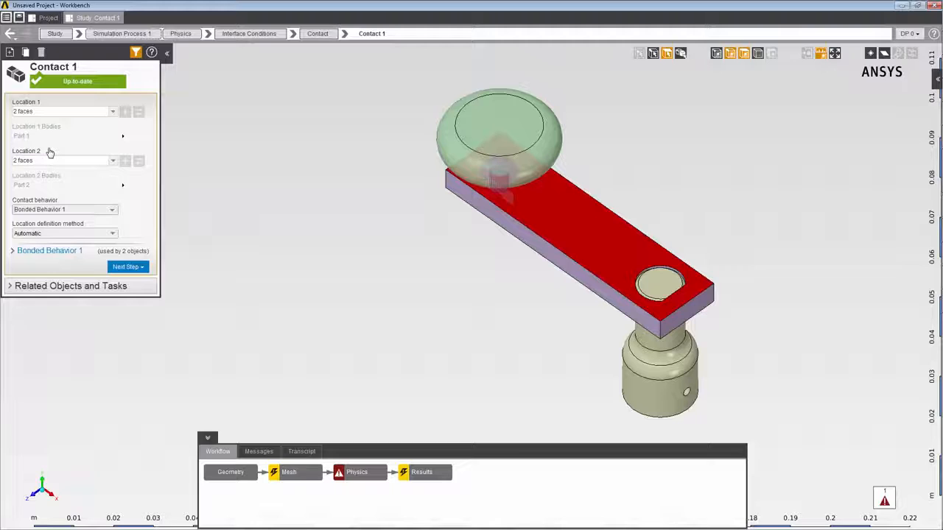
{"action": "left_click", "coordinate": [70, 112]}
{"action": "left_click", "coordinate": [78, 160]}
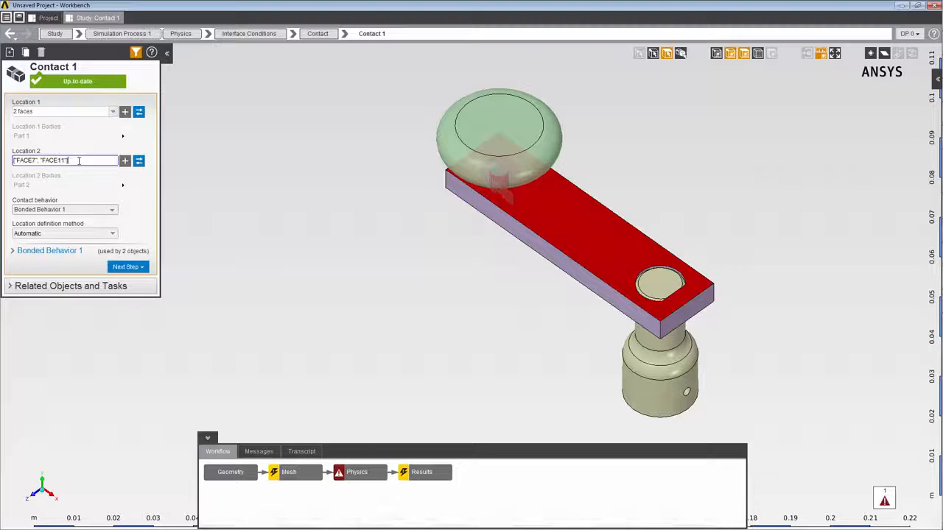
{"action": "left_click", "coordinate": [11, 253]}
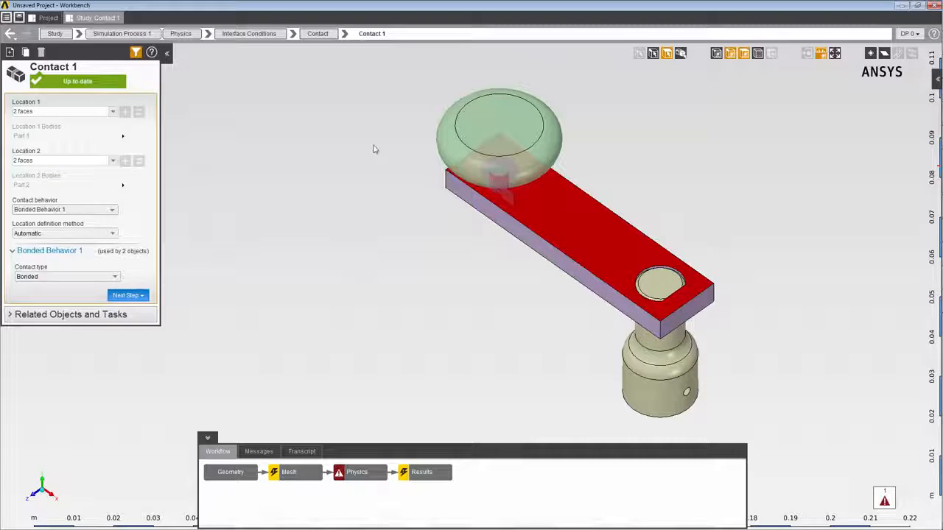
Switch to Contact 2 and examine the faces assigned to its Location 1 and Location 2.
{"action": "left_click", "coordinate": [344, 34]}
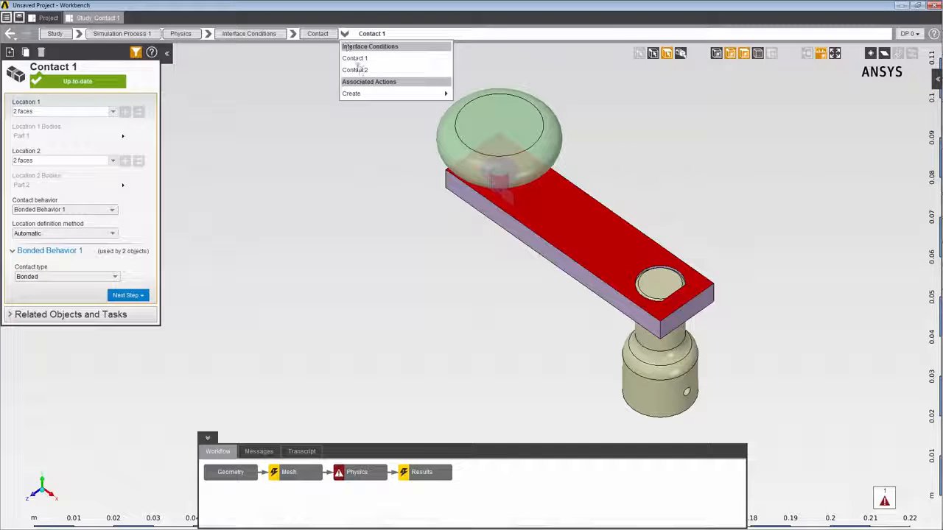
{"action": "left_click", "coordinate": [355, 70]}
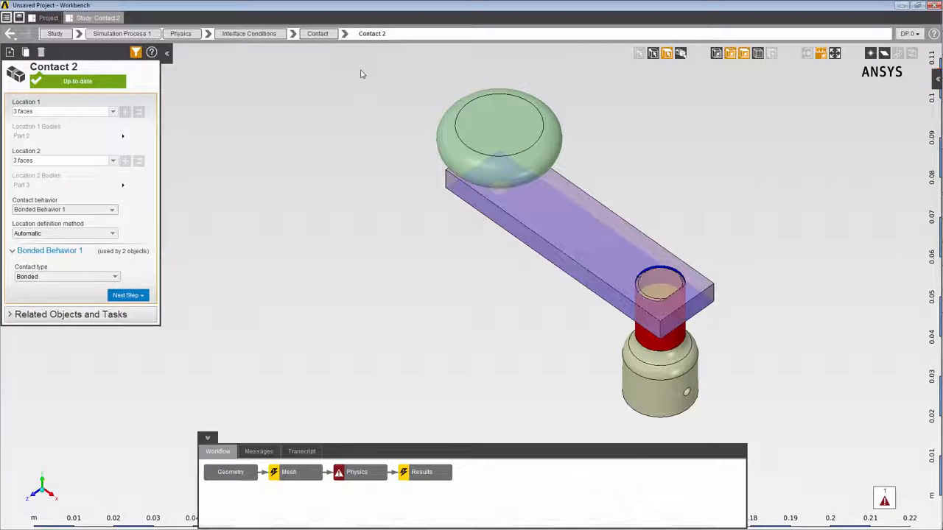
{"action": "left_click", "coordinate": [86, 111]}
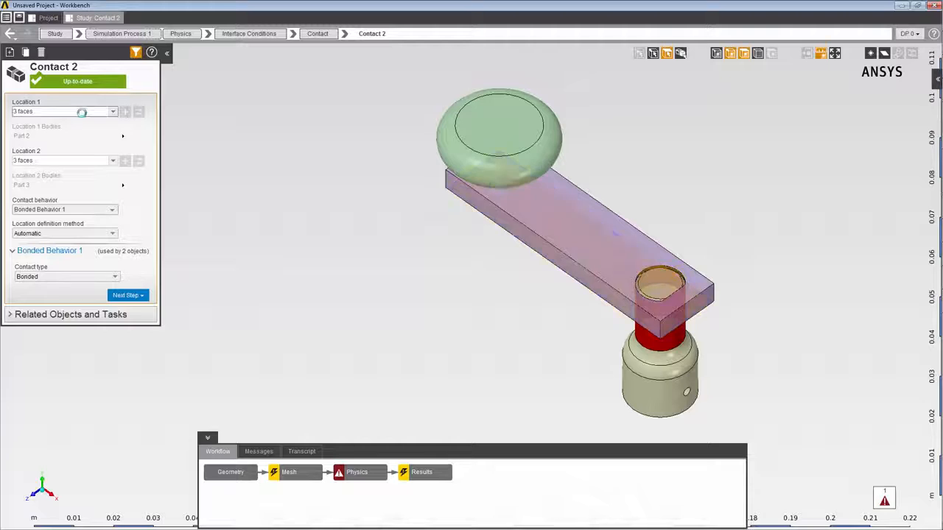
{"action": "left_click", "coordinate": [75, 161]}
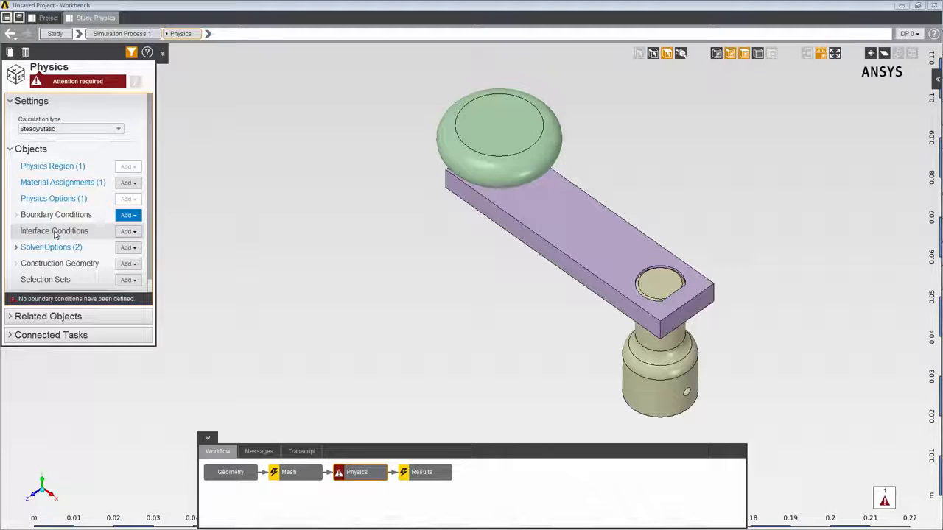
Add an interface generator to the physics and review its location, tolerance specification and contact behavior creation options, keeping the defaults.
{"action": "left_click", "coordinate": [134, 233]}
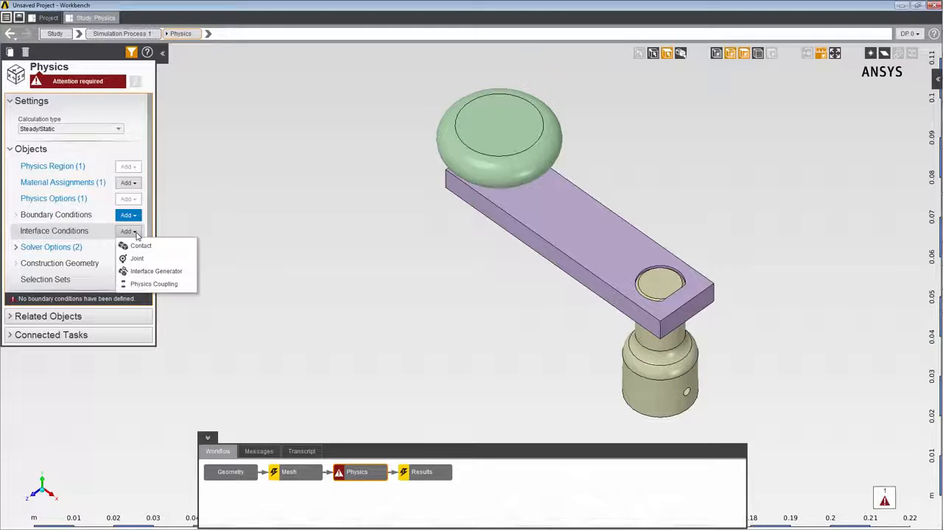
{"action": "left_click", "coordinate": [156, 271]}
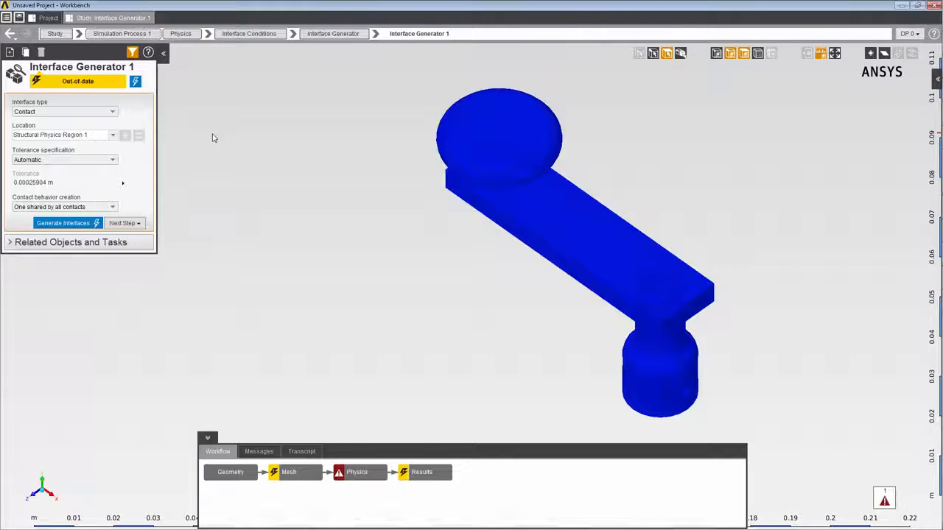
{"action": "left_click", "coordinate": [96, 134]}
{"action": "left_click", "coordinate": [96, 134]}
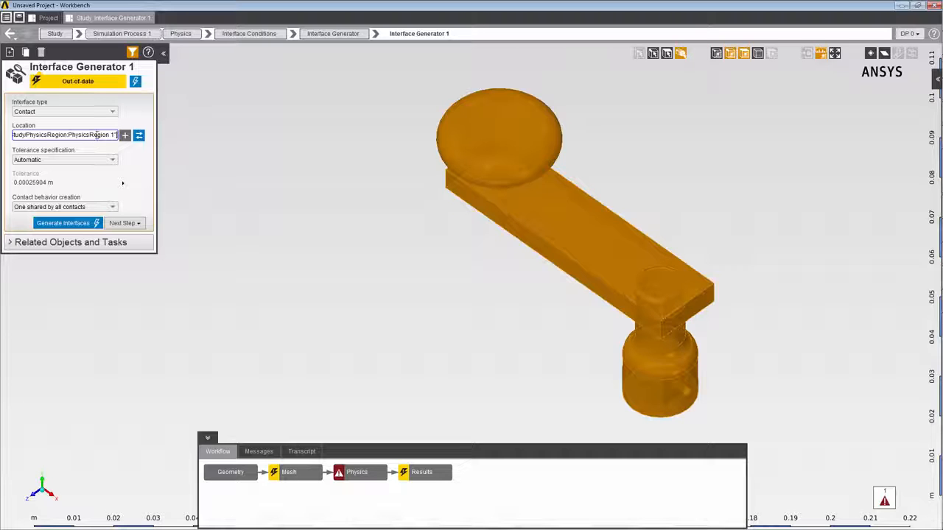
{"action": "left_click", "coordinate": [111, 162]}
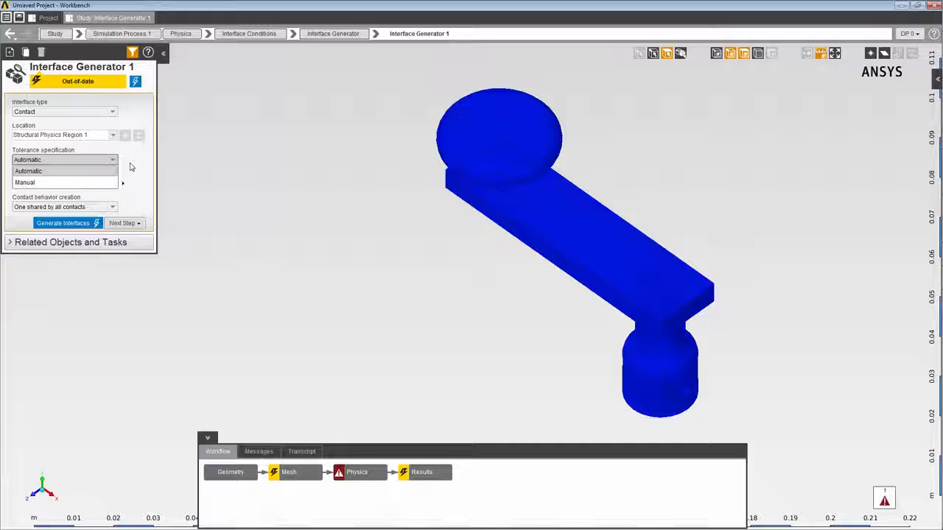
{"action": "left_click", "coordinate": [130, 168]}
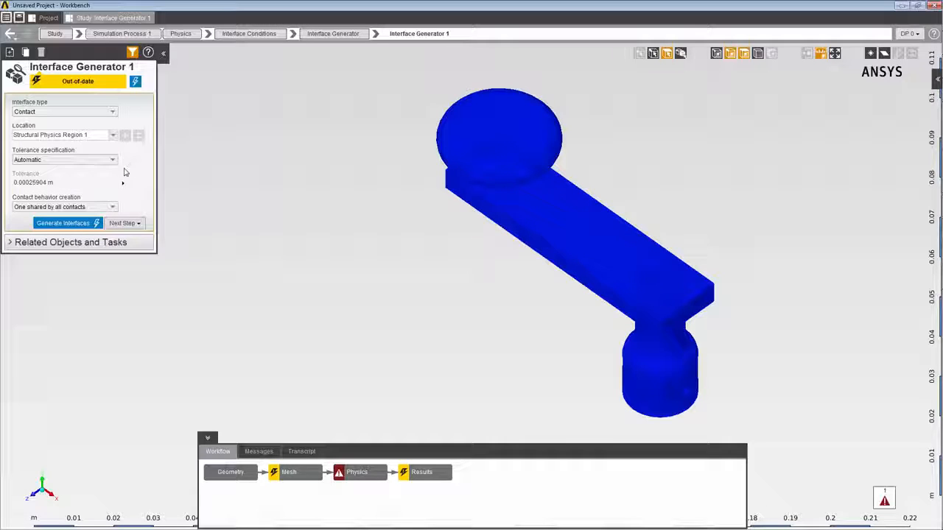
{"action": "left_click", "coordinate": [112, 207]}
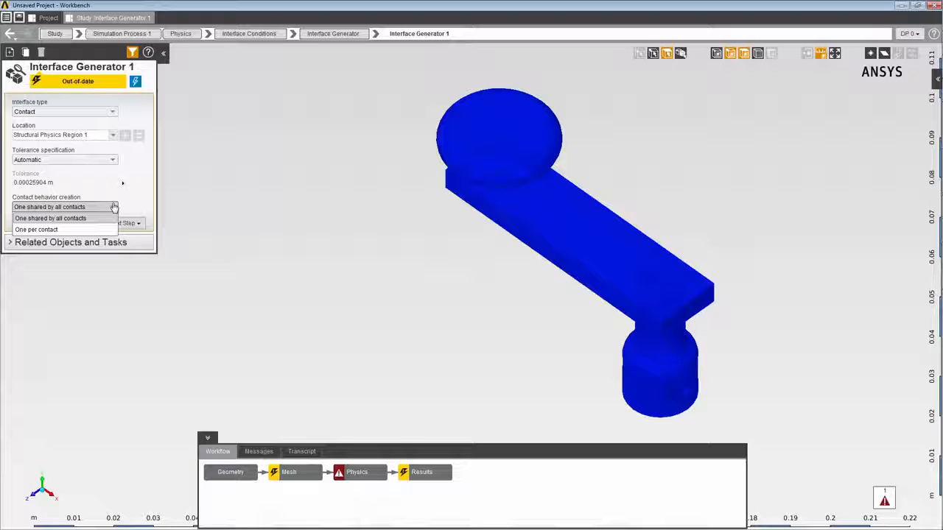
{"action": "left_click", "coordinate": [130, 203]}
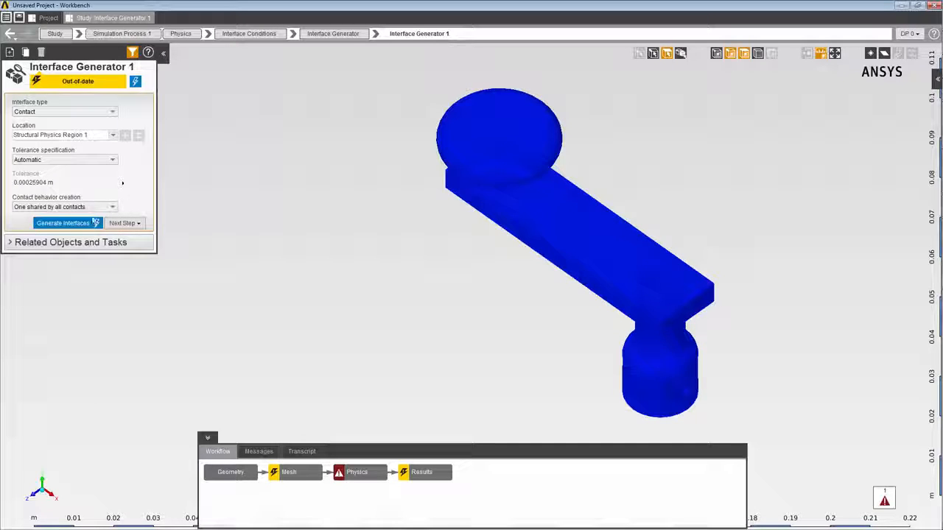
Generate the contact interfaces and open Contact 2 from the generated contacts.
{"action": "left_click", "coordinate": [88, 224]}
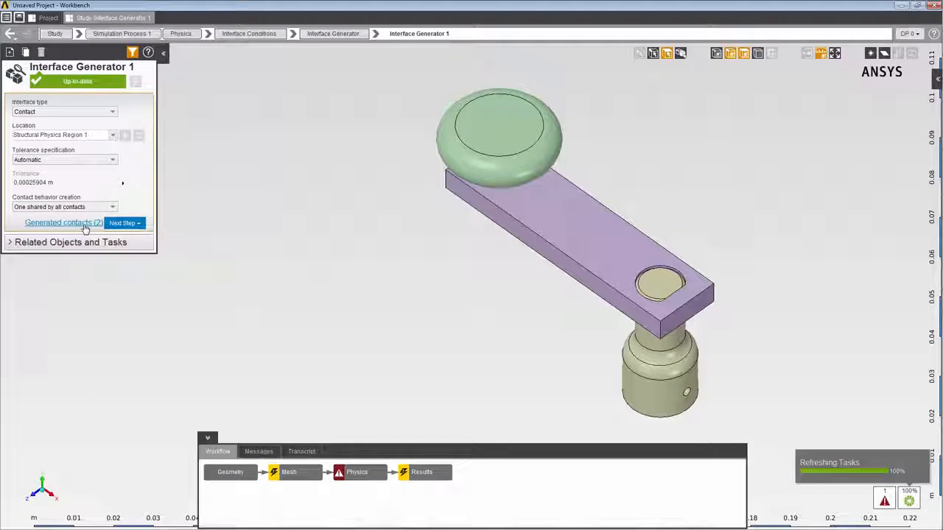
{"action": "left_click", "coordinate": [85, 225]}
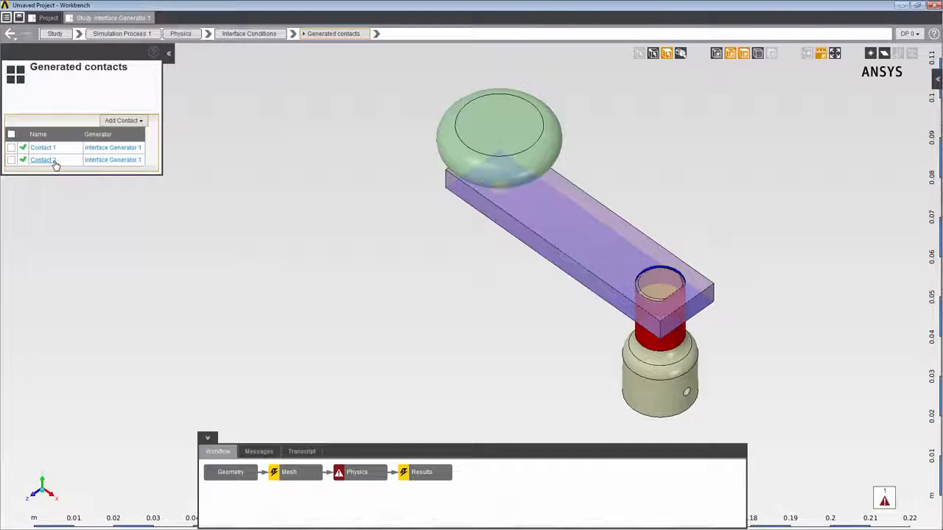
{"action": "left_click", "coordinate": [54, 162]}
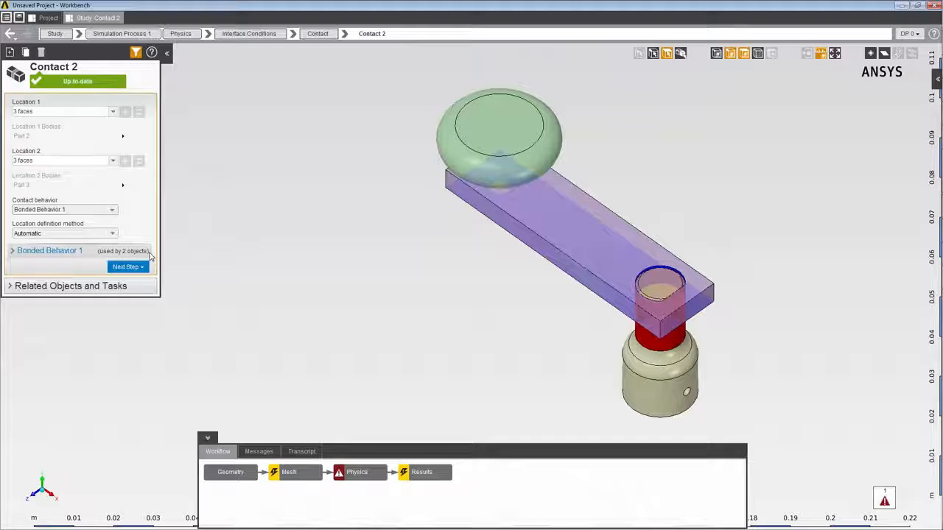
Delete Interface Generator 1 from the physics interface conditions.
{"action": "left_click", "coordinate": [351, 472]}
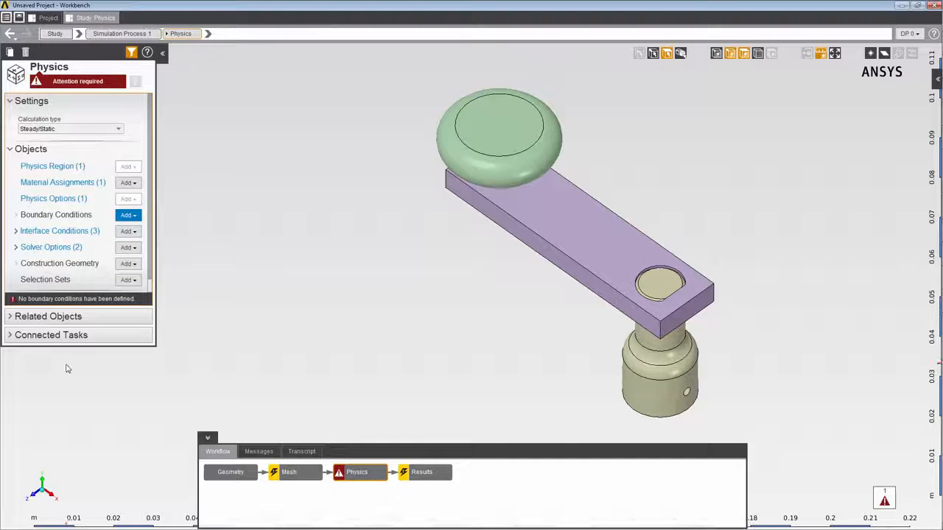
{"action": "left_click", "coordinate": [15, 231]}
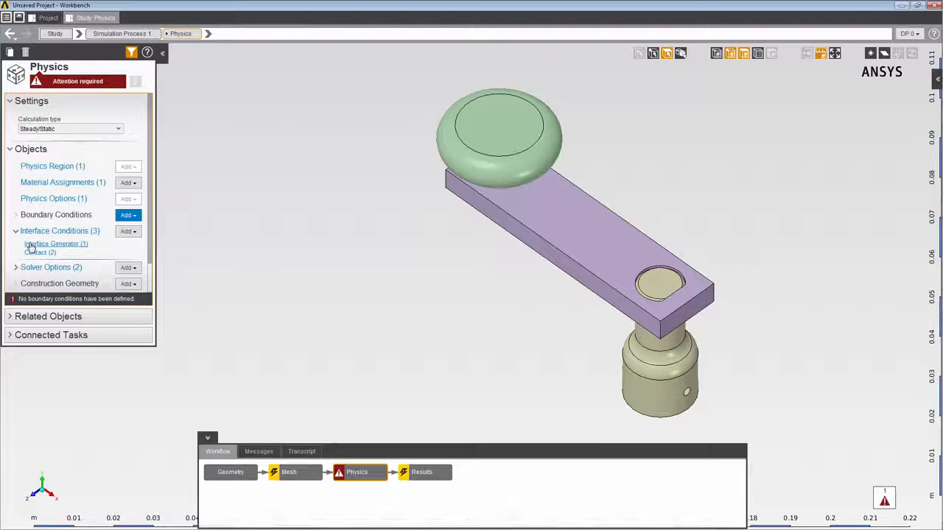
{"action": "left_click", "coordinate": [31, 244]}
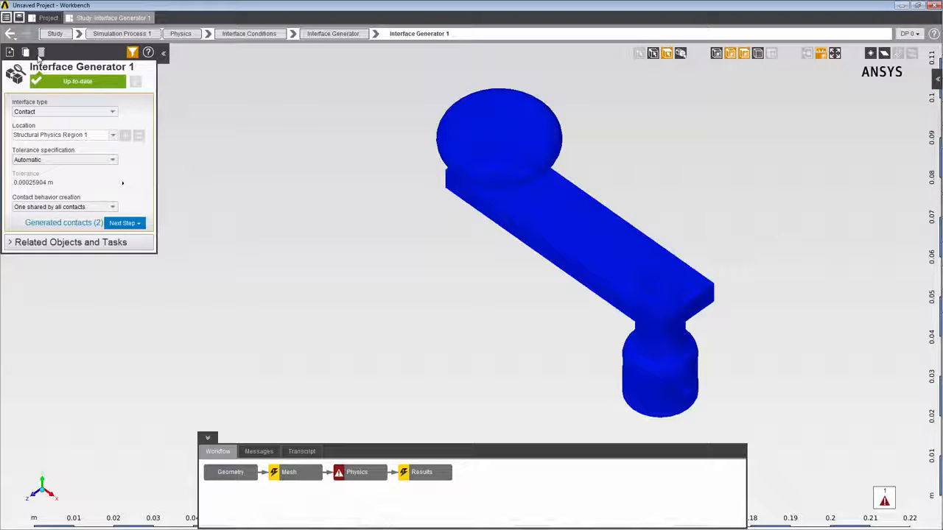
{"action": "left_click", "coordinate": [41, 53]}
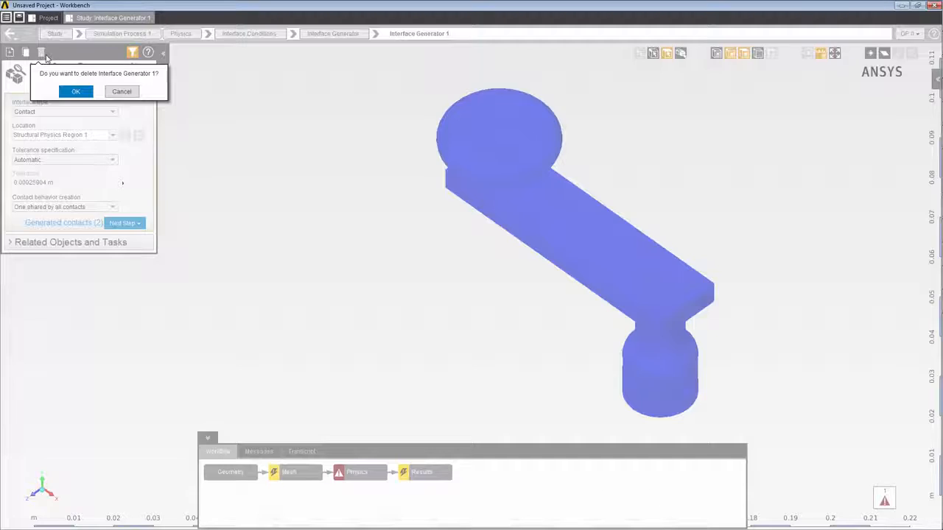
{"action": "left_click", "coordinate": [75, 92]}
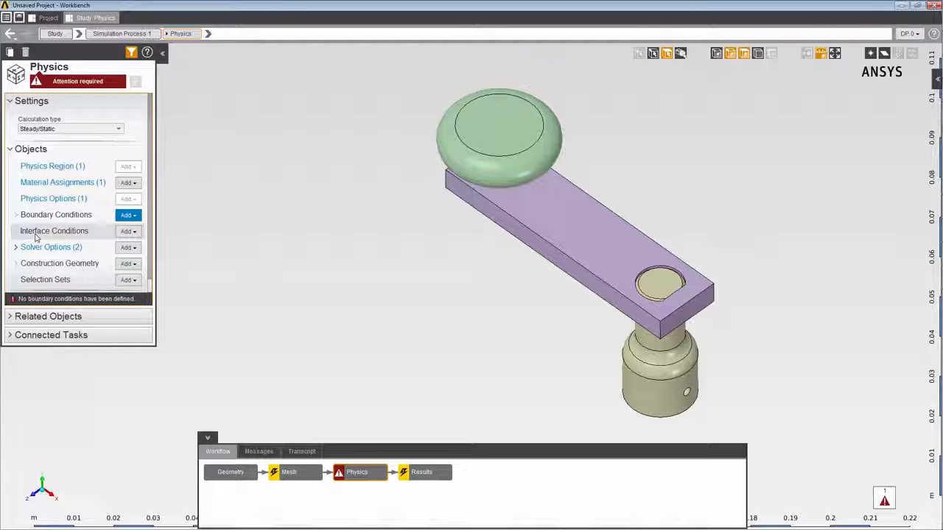
Add a manual contact to the interface conditions and hide the crank arm body to expose the knob's stem.
{"action": "left_click", "coordinate": [130, 232]}
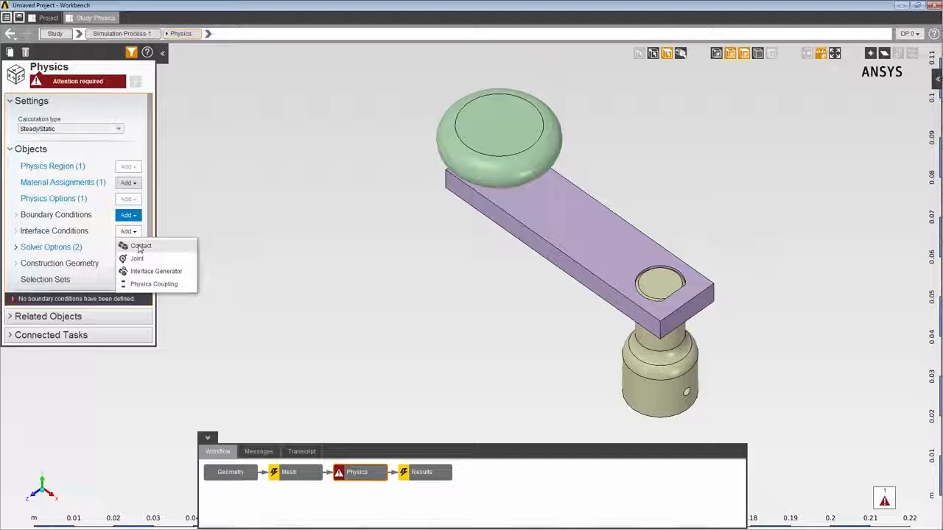
{"action": "left_click", "coordinate": [139, 249]}
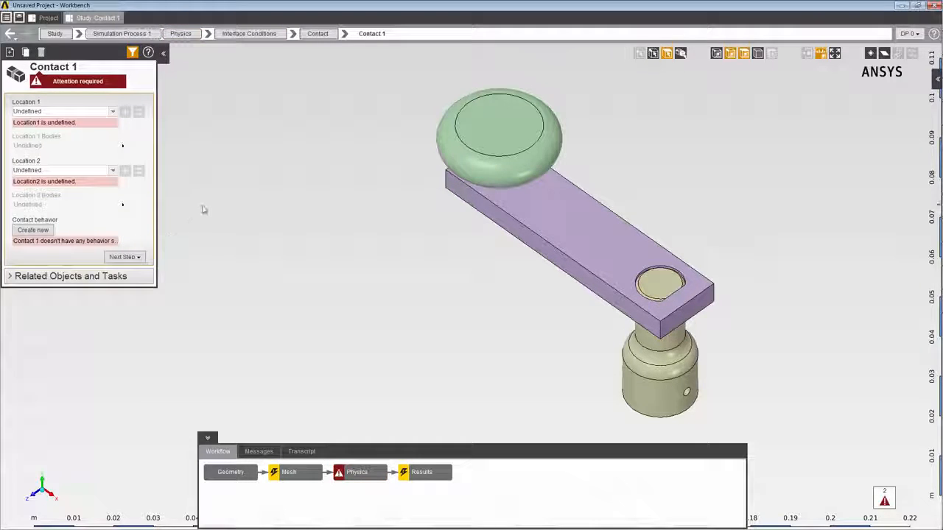
{"action": "middle_click_drag", "start_coordinate": [527, 242], "coordinate": [715, 67]}
{"action": "left_click", "coordinate": [474, 270]}
{"action": "right_click", "coordinate": [474, 268]}
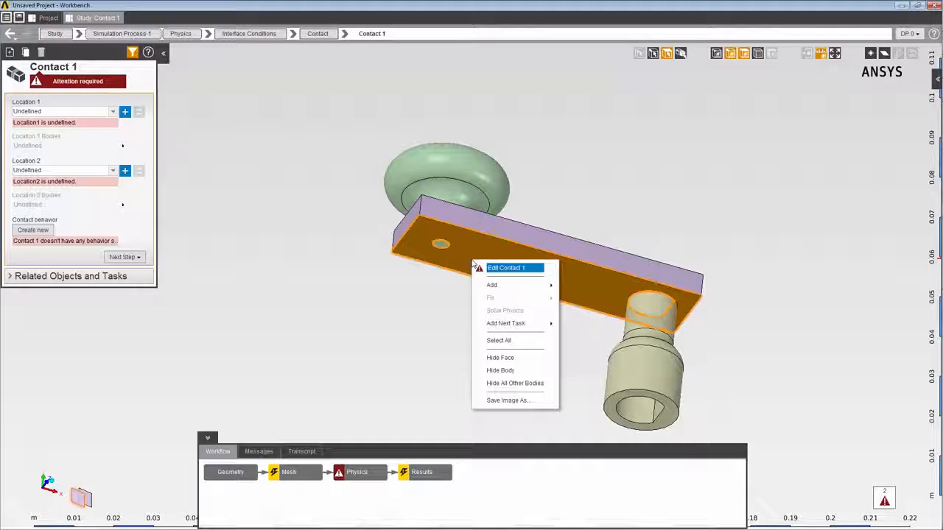
{"action": "left_click", "coordinate": [501, 371]}
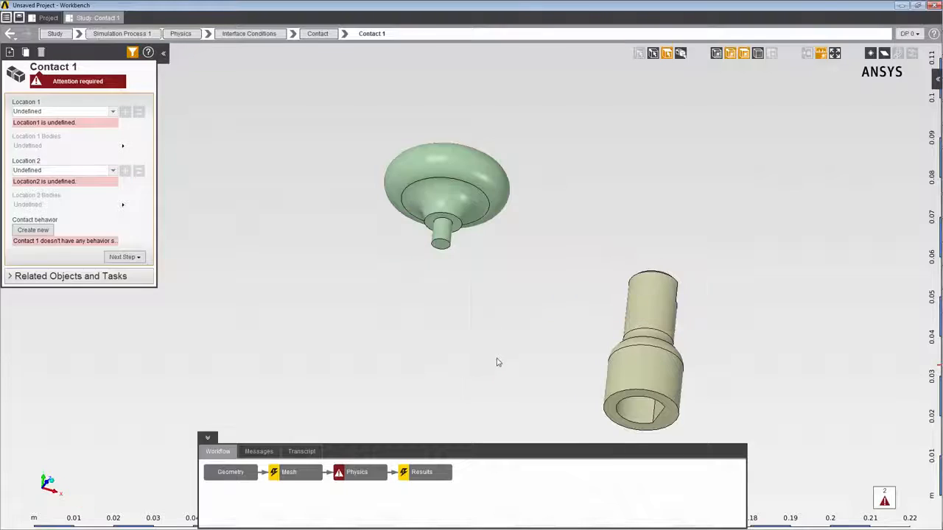
Assign the knob's cylindrical stem face and adjoining shoulder face to Location 1, and show the hidden crank arm again.
{"action": "left_click", "coordinate": [447, 229]}
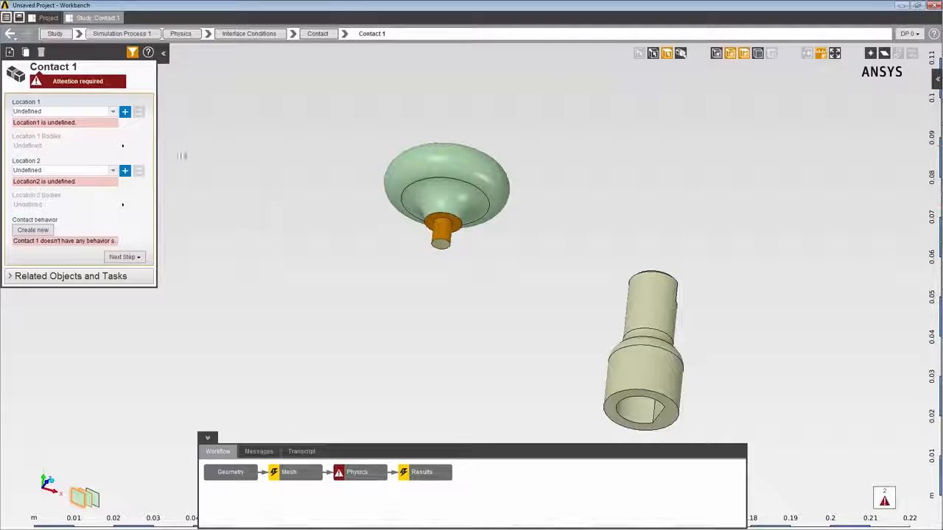
{"action": "left_click", "coordinate": [125, 111]}
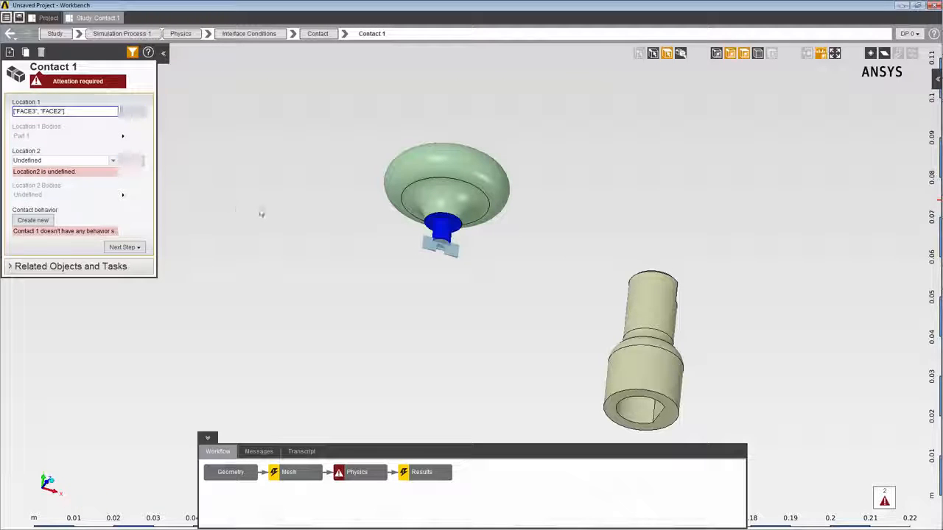
{"action": "right_click", "coordinate": [262, 213]}
{"action": "left_click", "coordinate": [288, 307]}
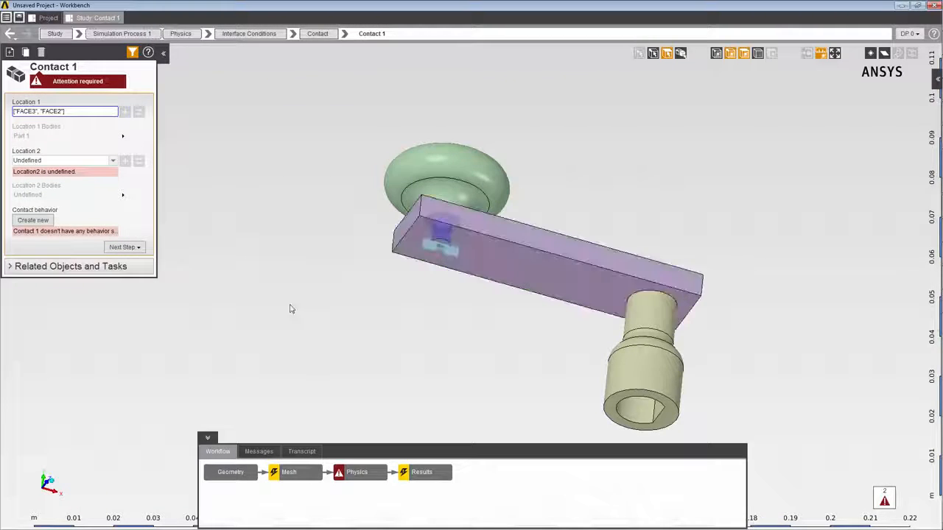
Hide the knob body and assign the crank arm's small hole face and adjoining flat upper face to Location 2.
{"action": "middle_click_drag", "start_coordinate": [622, 268], "coordinate": [601, 440]}
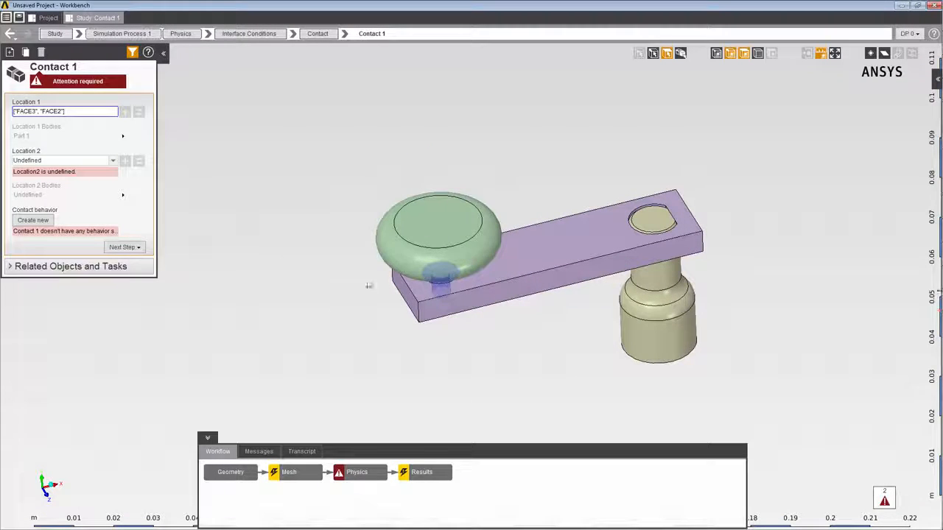
{"action": "right_click", "coordinate": [434, 267]}
{"action": "left_click", "coordinate": [451, 376]}
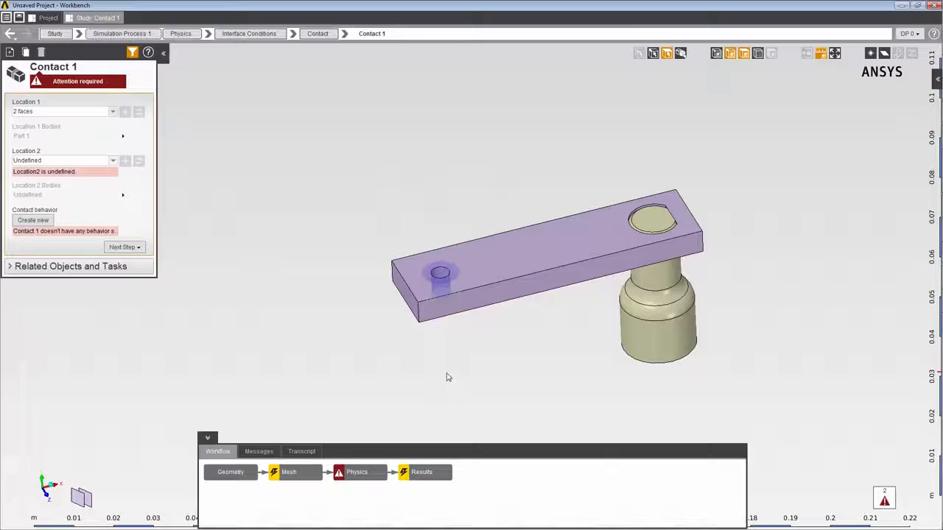
{"action": "left_click", "coordinate": [441, 277]}
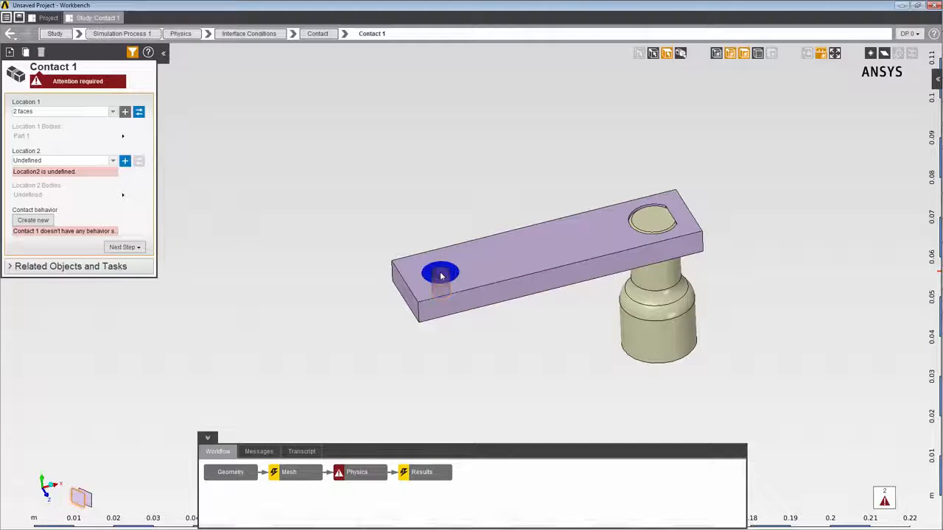
{"action": "left_click", "coordinate": [458, 274]}
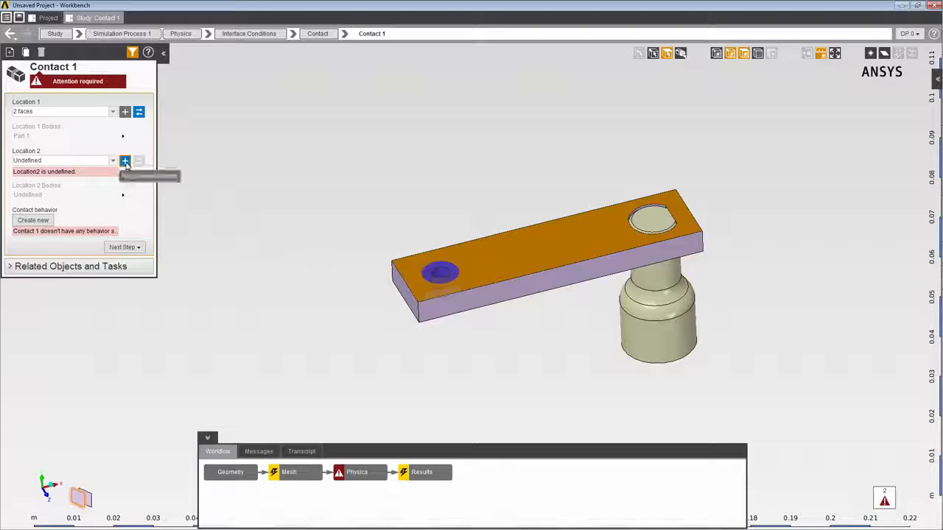
{"action": "left_click", "coordinate": [125, 161]}
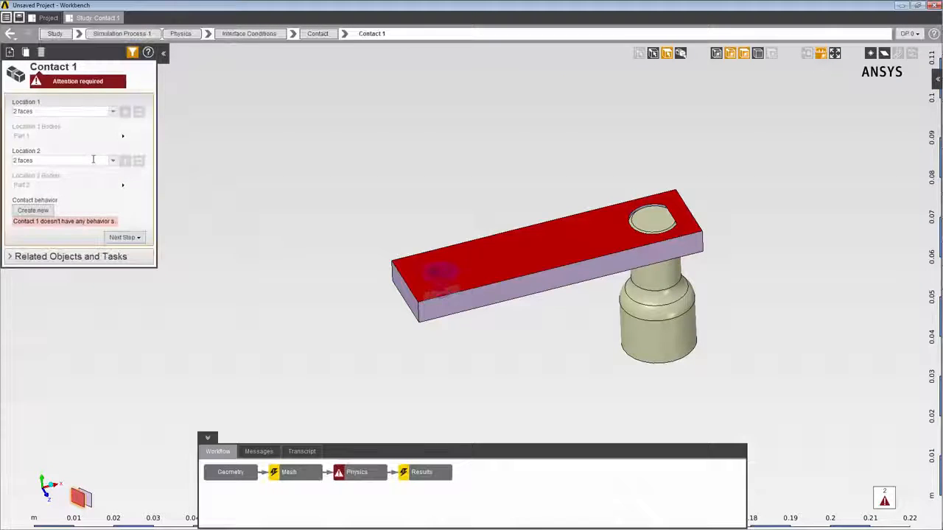
Create a new contact behavior for Contact 1 with the Bonded contact type and display its full set of properties.
{"action": "left_click", "coordinate": [49, 213]}
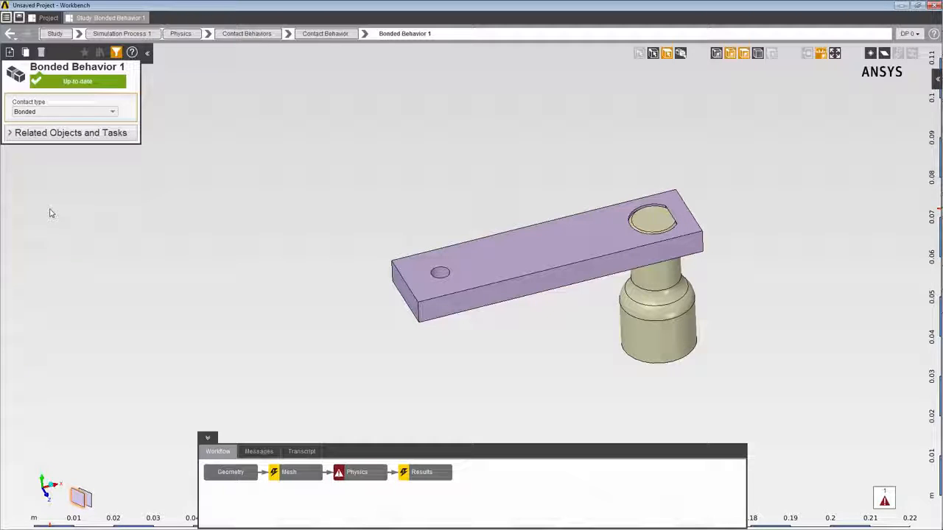
{"action": "left_click", "coordinate": [114, 113]}
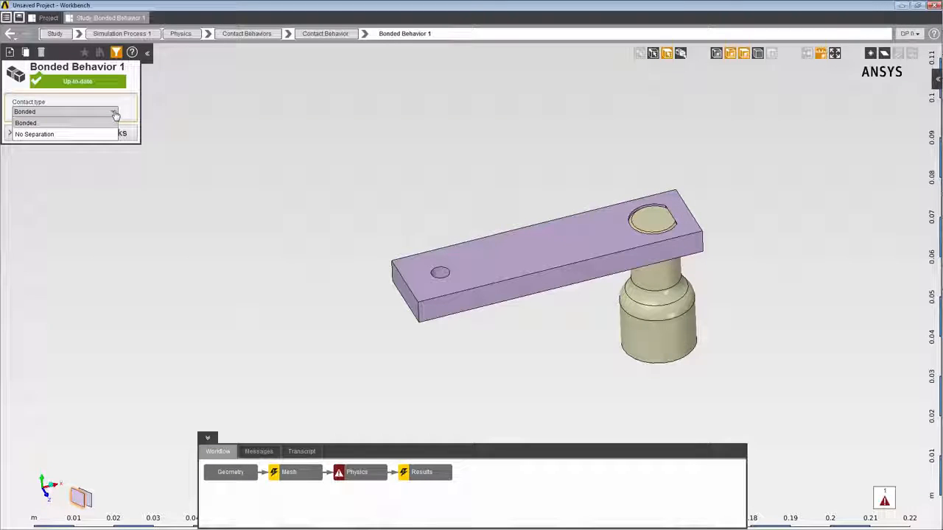
{"action": "left_click", "coordinate": [125, 115]}
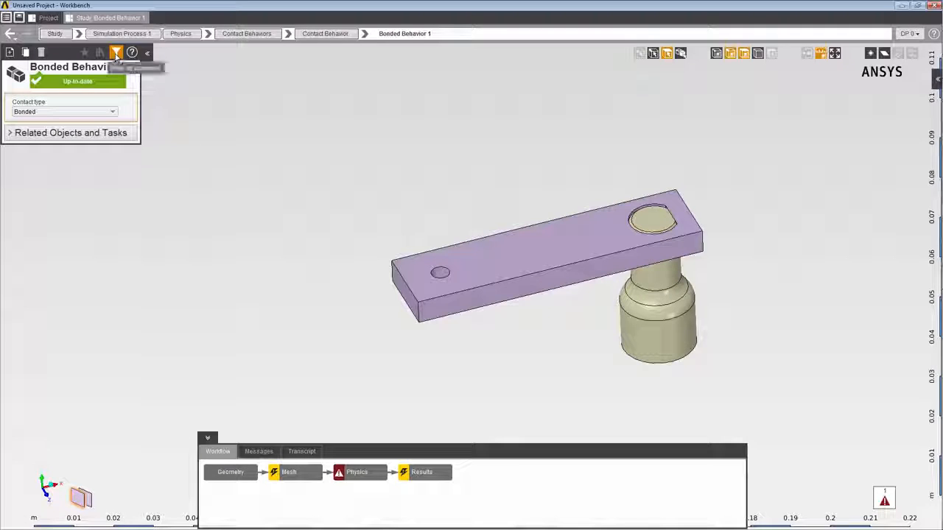
{"action": "left_click", "coordinate": [116, 53]}
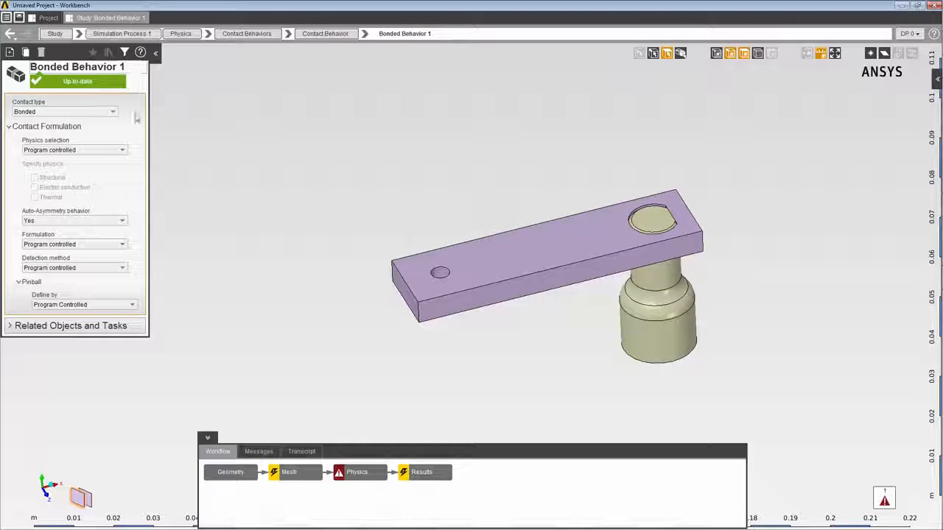
Show all hidden bodies again and add a second manual contact to the interface conditions.
{"action": "right_click", "coordinate": [187, 131]}
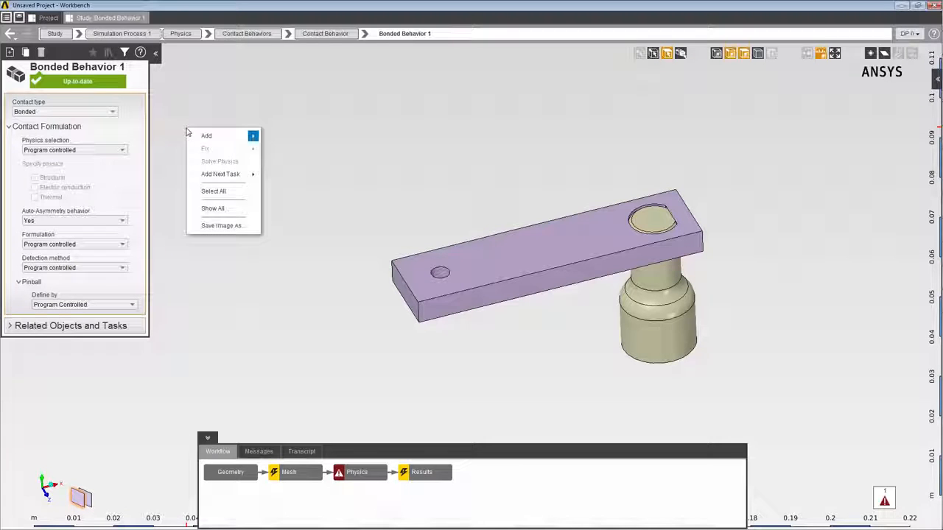
{"action": "left_click", "coordinate": [213, 209]}
{"action": "right_click", "coordinate": [208, 153]}
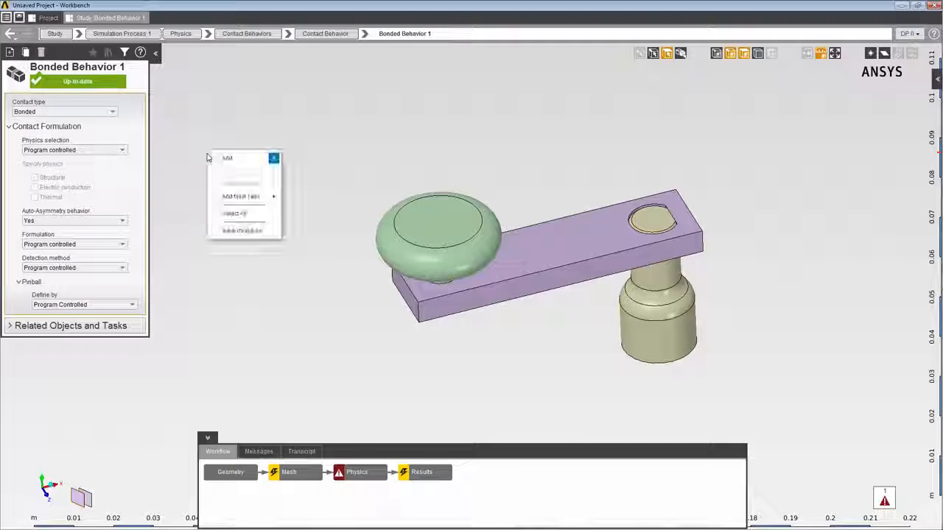
{"action": "mouse_move", "coordinate": [218, 159]}
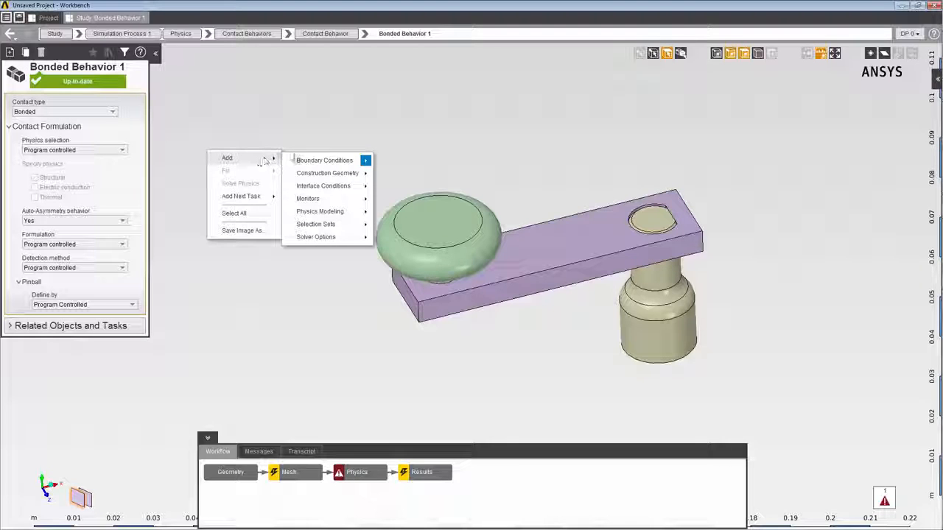
{"action": "mouse_move", "coordinate": [324, 188]}
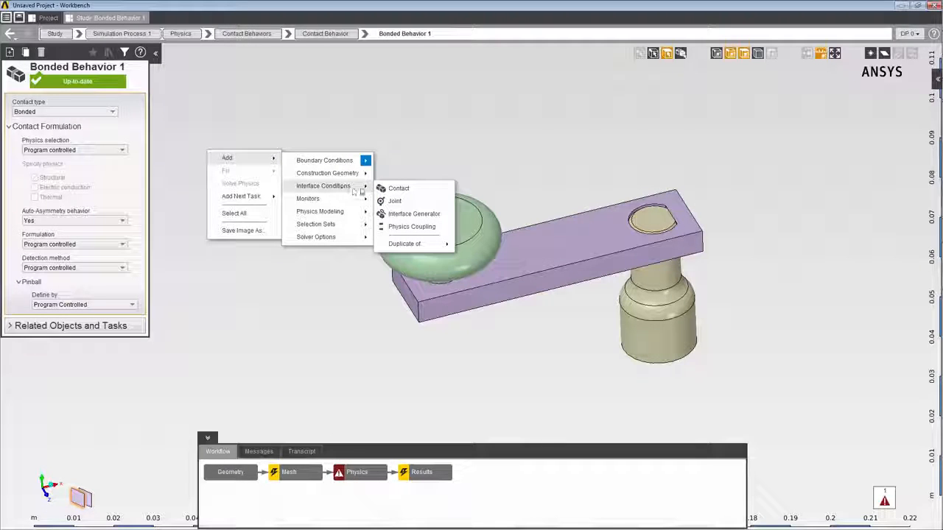
{"action": "left_click", "coordinate": [398, 190]}
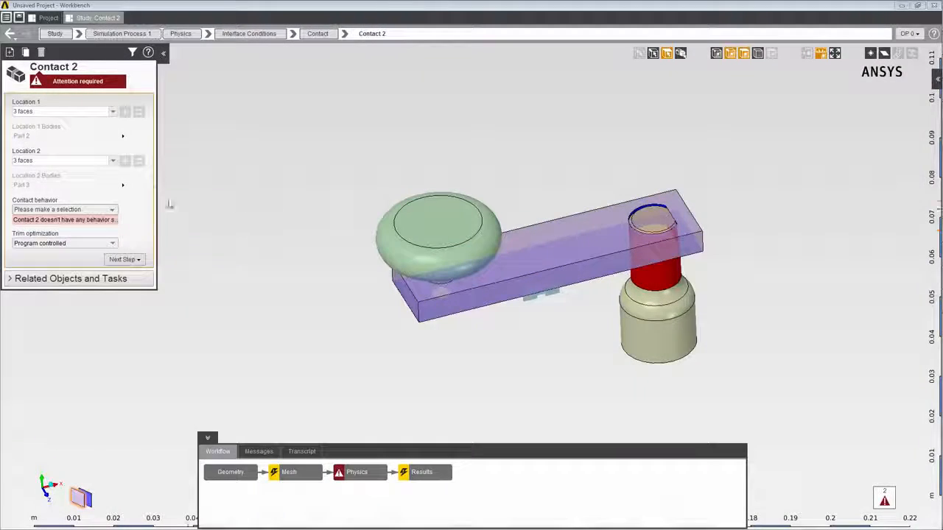
Check the faces in both locations of Contact 2 and assign Bonded Behavior 1 as its contact behavior.
{"action": "left_click", "coordinate": [81, 111]}
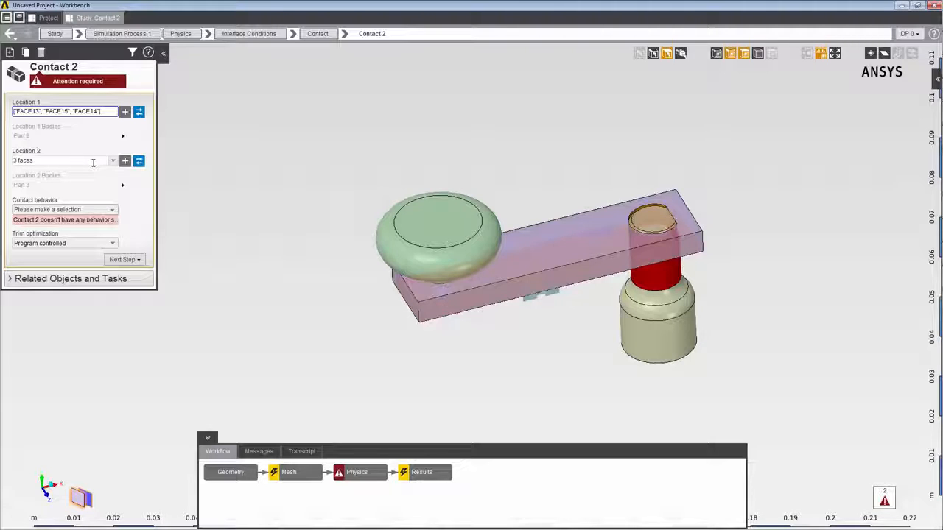
{"action": "left_click", "coordinate": [93, 160]}
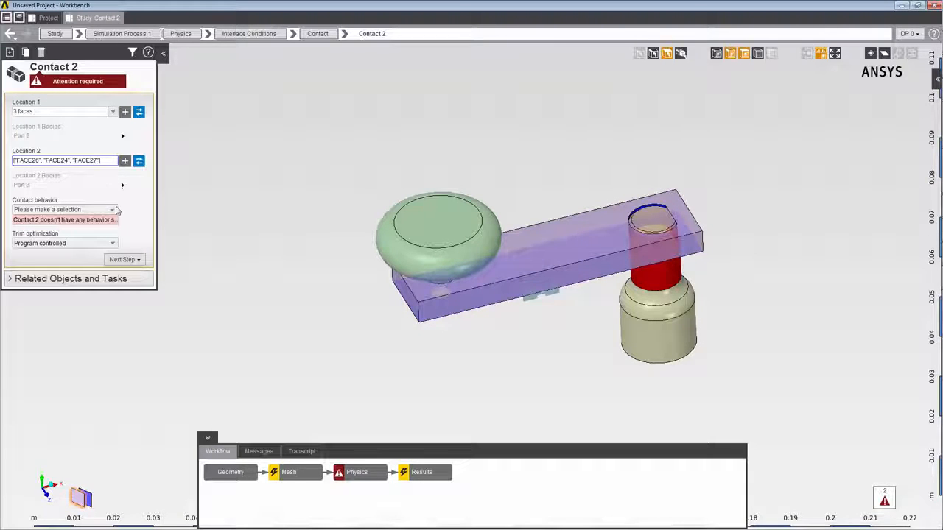
{"action": "left_click", "coordinate": [113, 210]}
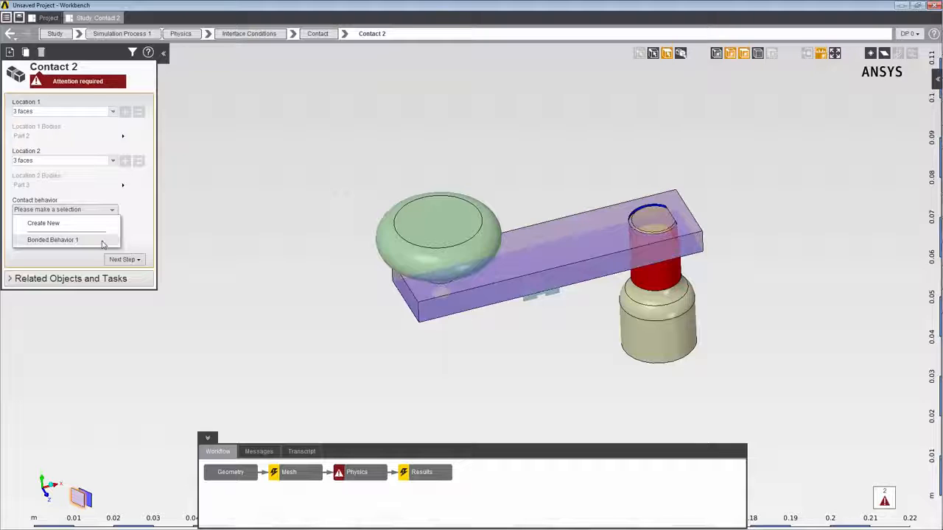
{"action": "left_click", "coordinate": [103, 243]}
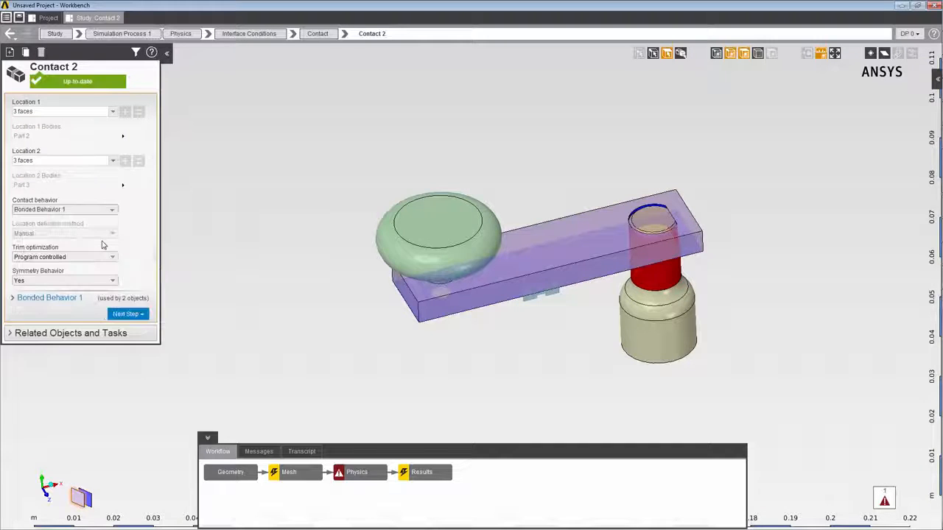